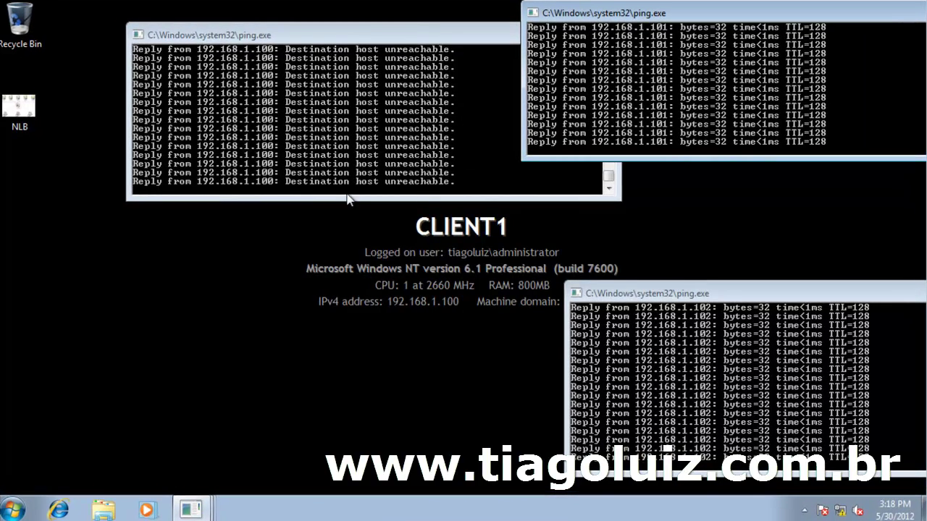
Step: Review the running ping windows on CLIENT1 and look for Network Load Balancing Manager among the administrative tools on SERVER1 and SERVER2
{"action": "left_click", "coordinate": [269, 109]}
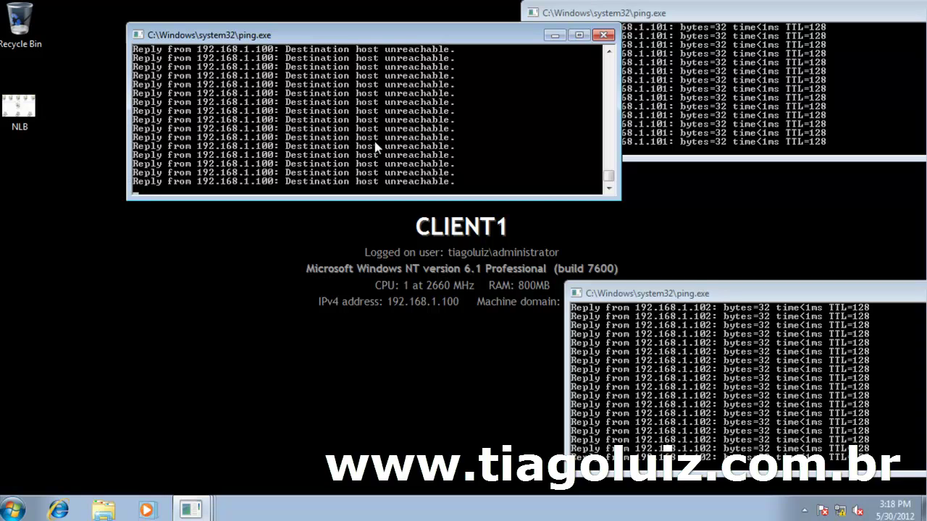
{"action": "left_click", "coordinate": [701, 128]}
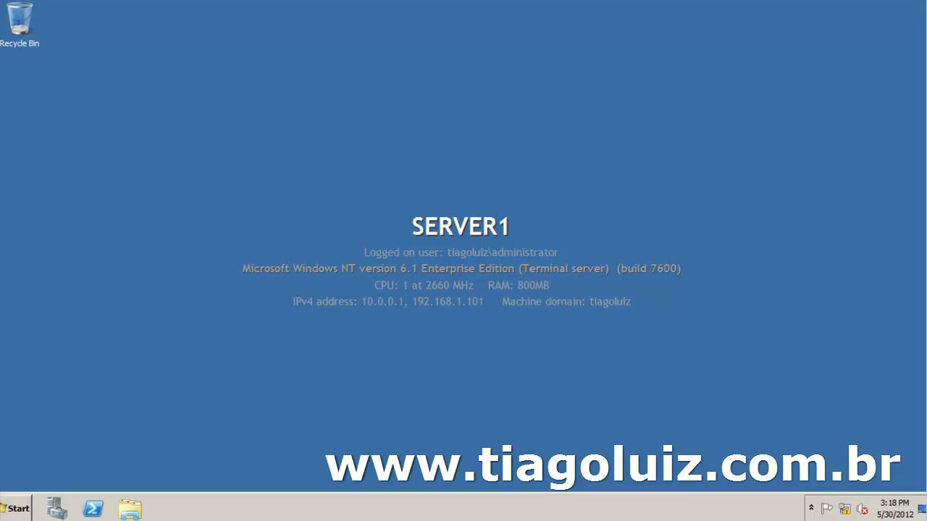
{"action": "left_click", "coordinate": [17, 509]}
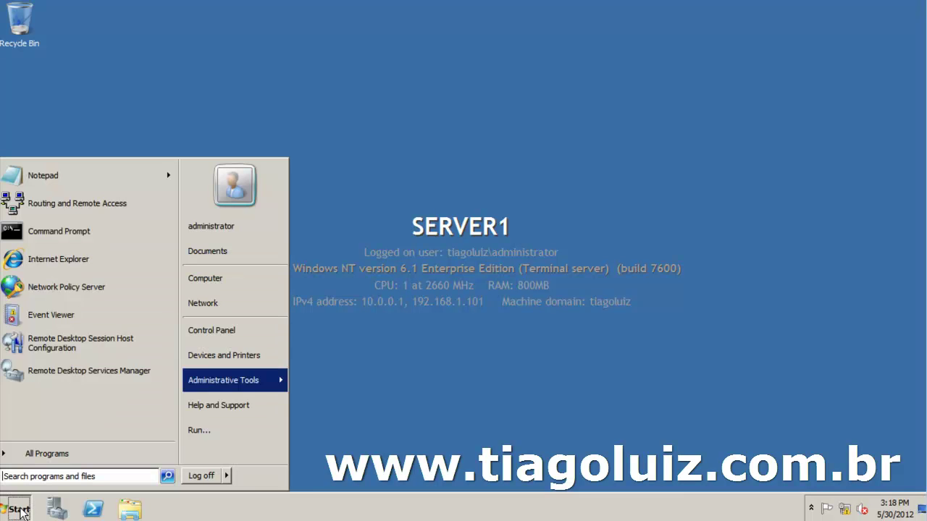
{"action": "mouse_move", "coordinate": [250, 383]}
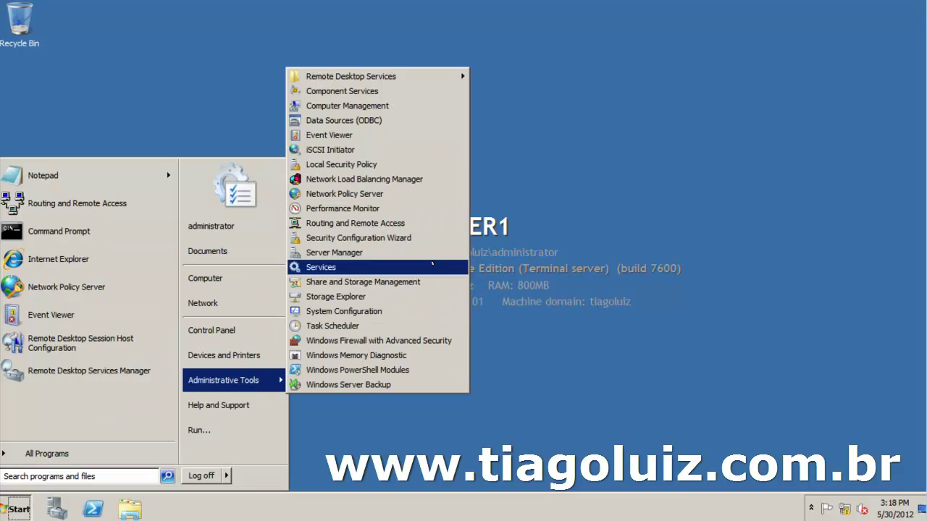
{"action": "left_click", "coordinate": [577, 333]}
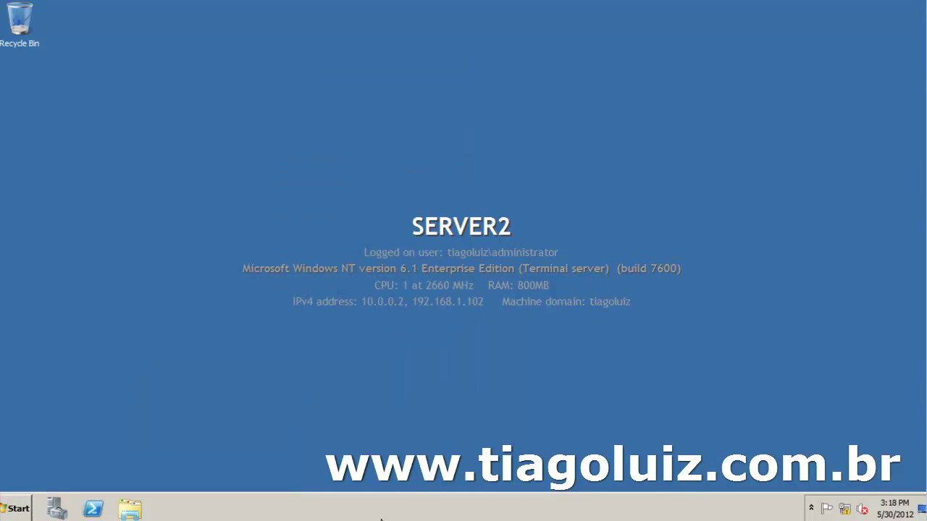
{"action": "left_click", "coordinate": [15, 508]}
{"action": "mouse_move", "coordinate": [254, 386]}
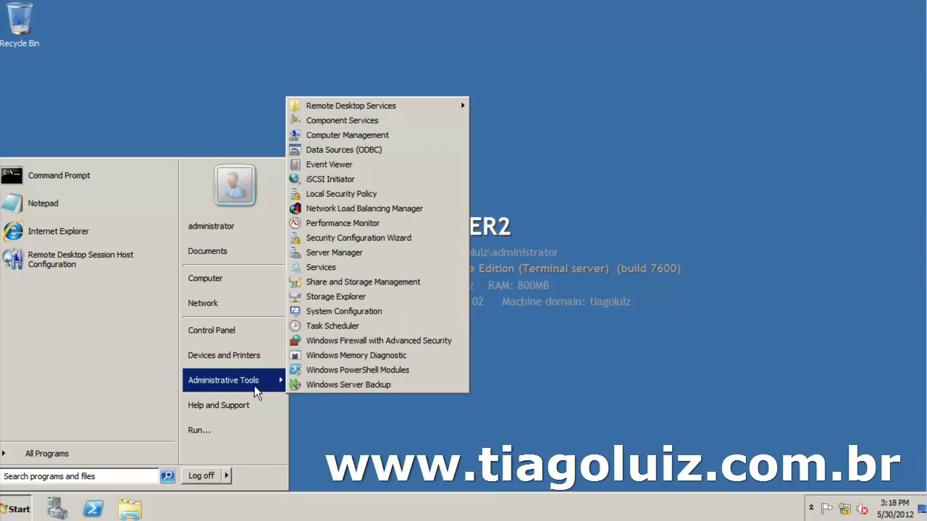
{"action": "left_click", "coordinate": [432, 209]}
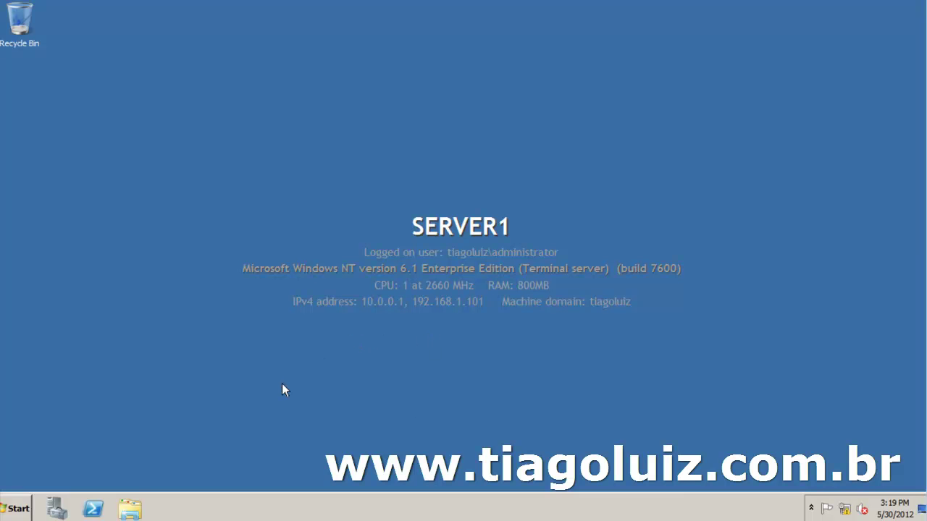
Step: Open Network Load Balancing Manager on SERVER1 and maximize its window
{"action": "left_click", "coordinate": [14, 509]}
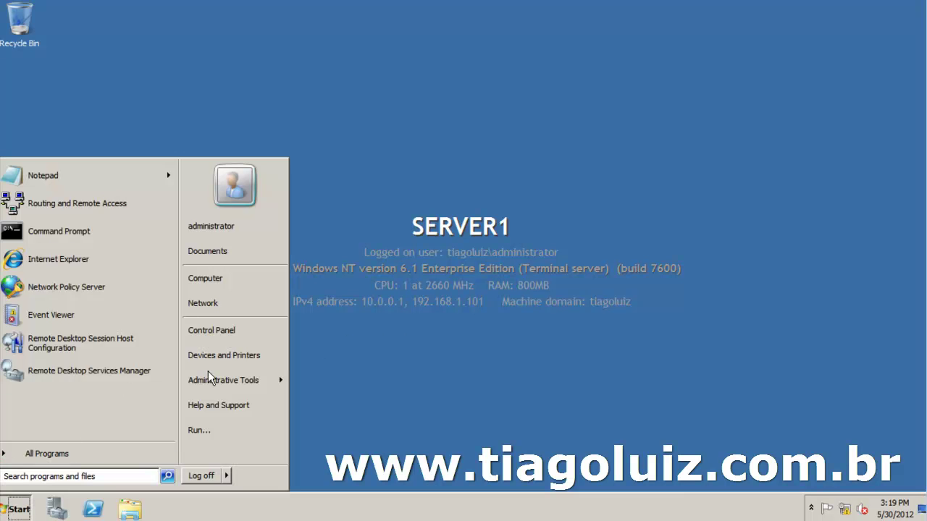
{"action": "mouse_move", "coordinate": [278, 378]}
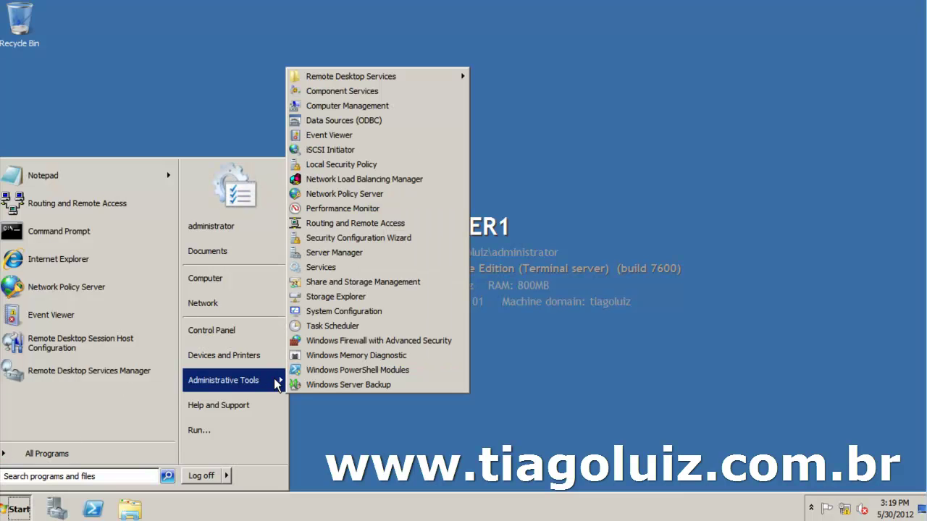
{"action": "left_click", "coordinate": [392, 179]}
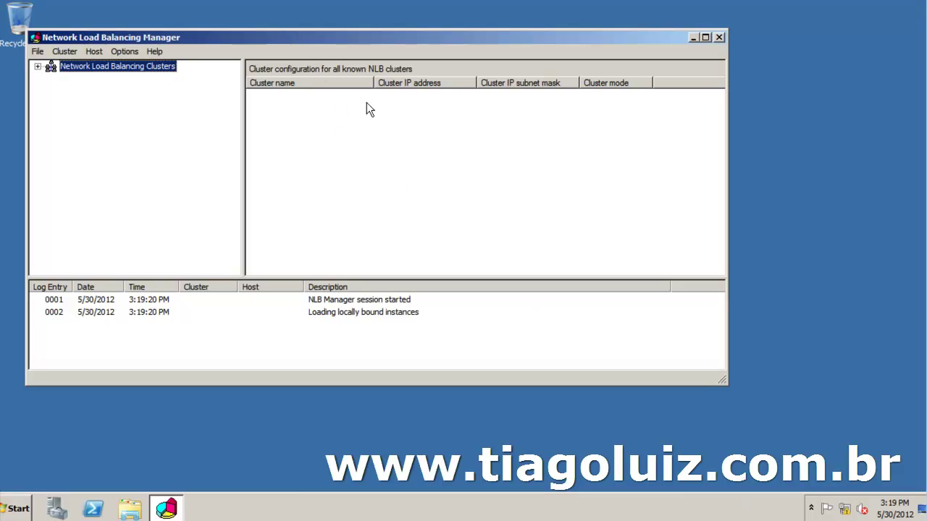
{"action": "double_click", "coordinate": [257, 37]}
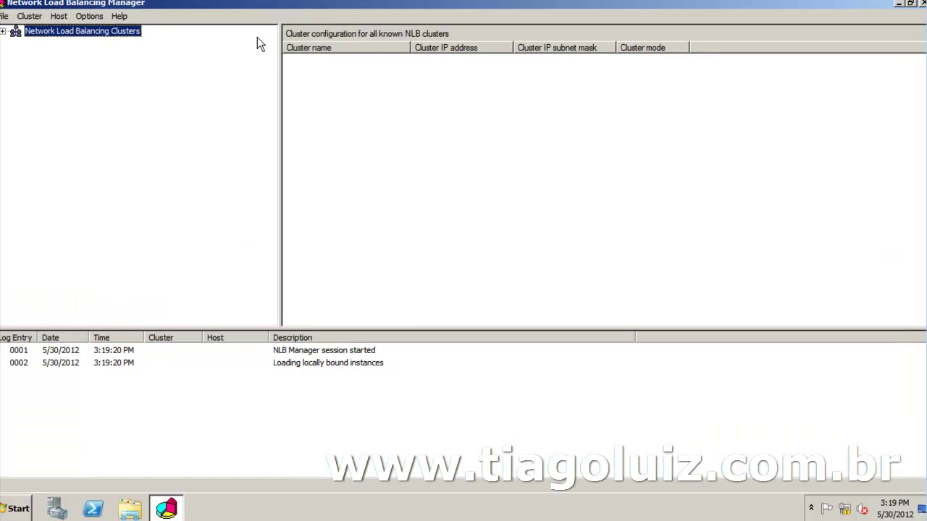
Step: Start a new load balancing cluster connected to host SERVER1, using its INTRANET interface
{"action": "right_click", "coordinate": [114, 33]}
{"action": "left_click", "coordinate": [72, 67]}
{"action": "right_click", "coordinate": [121, 32]}
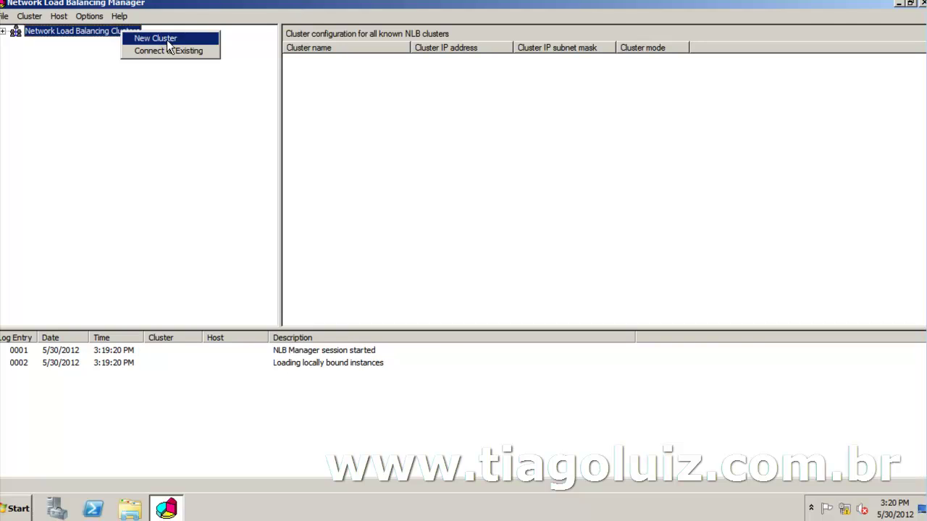
{"action": "left_click", "coordinate": [166, 40]}
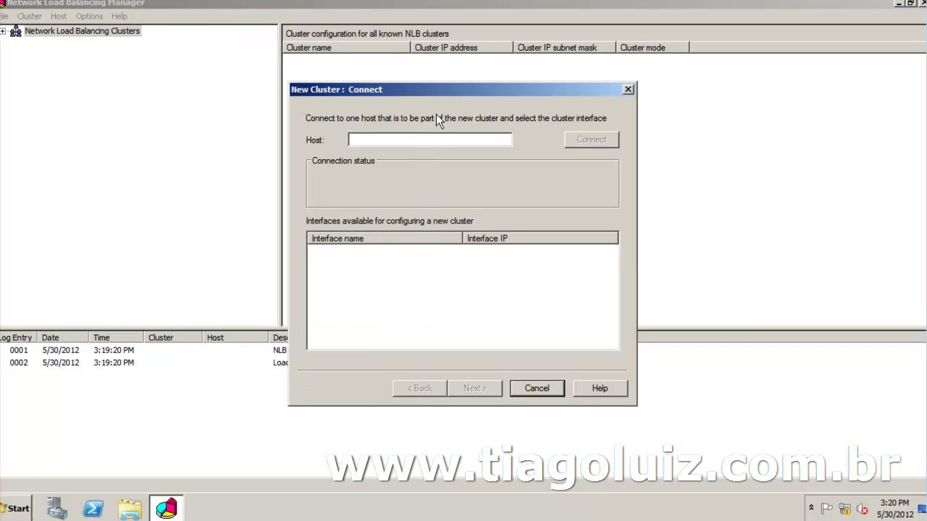
{"action": "left_click_drag", "start_coordinate": [435, 89], "coordinate": [397, 141]}
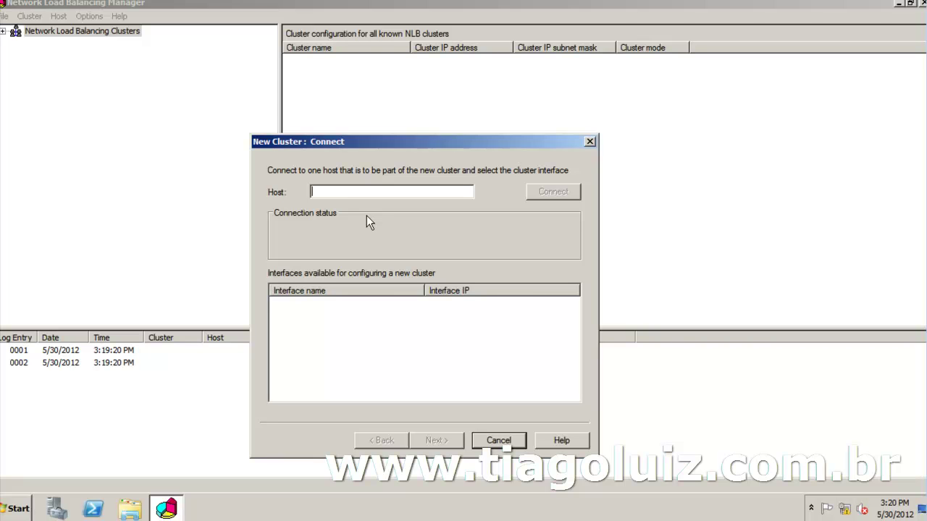
{"action": "type", "text": "SERVER1"}
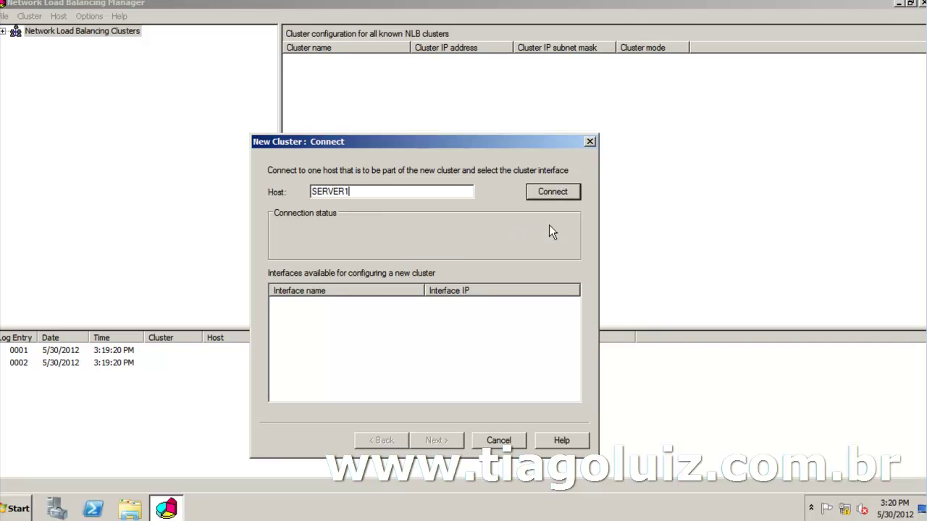
{"action": "left_click", "coordinate": [567, 191]}
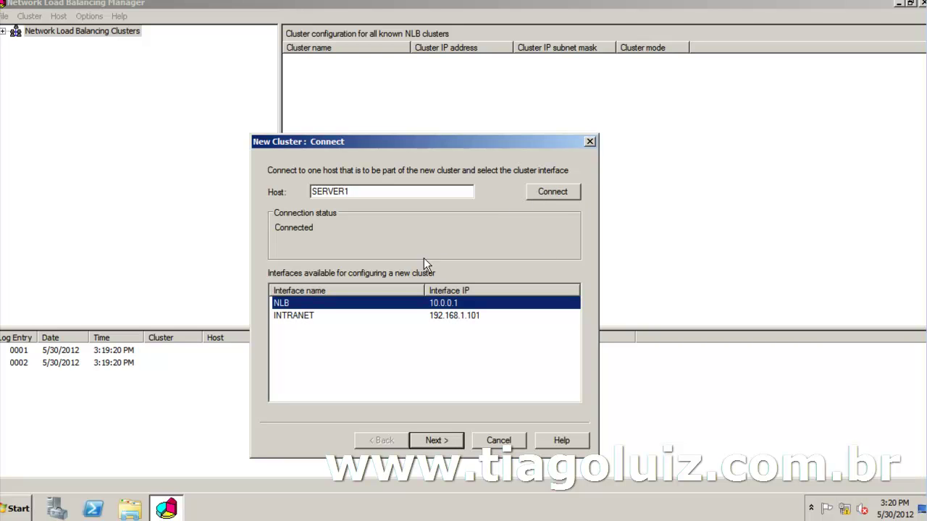
{"action": "left_click", "coordinate": [452, 317]}
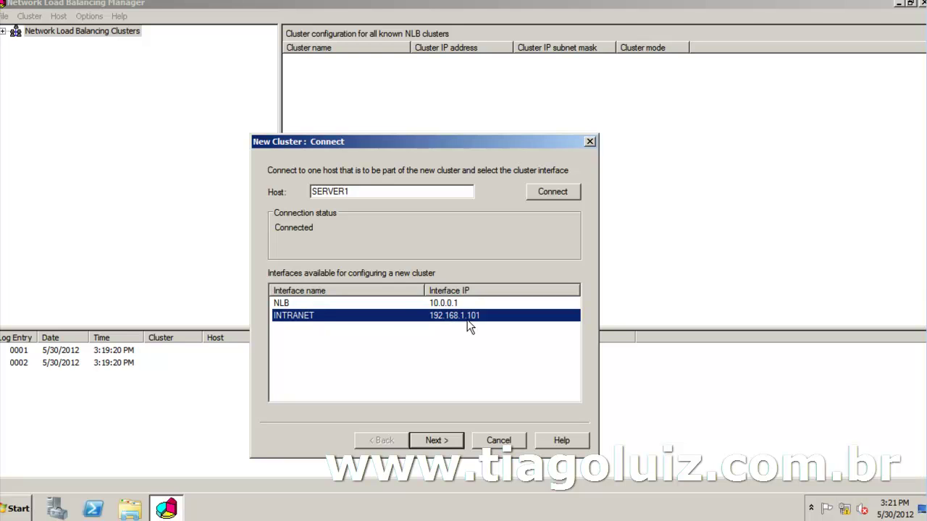
{"action": "left_click", "coordinate": [439, 438]}
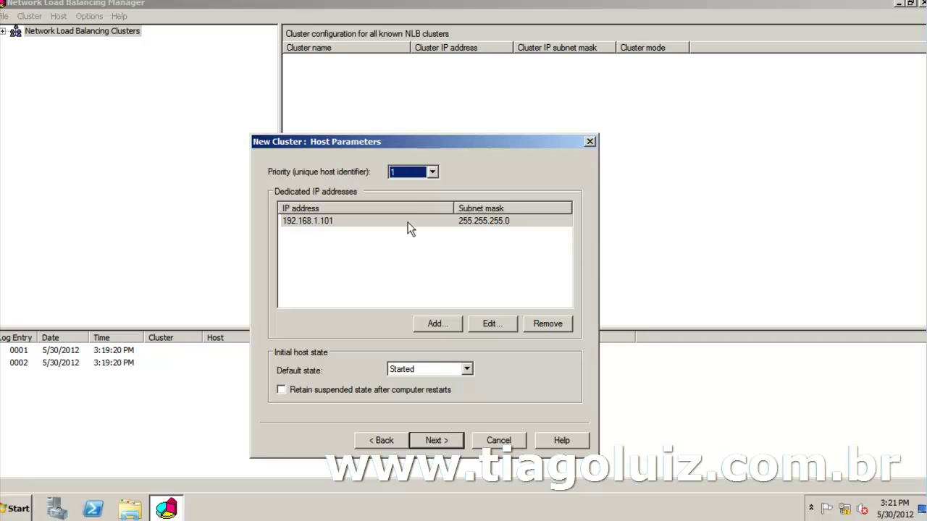
Step: Set the host priority to 1 and accept the host parameters with dedicated IP address 192.168.1.101
{"action": "left_click", "coordinate": [433, 172]}
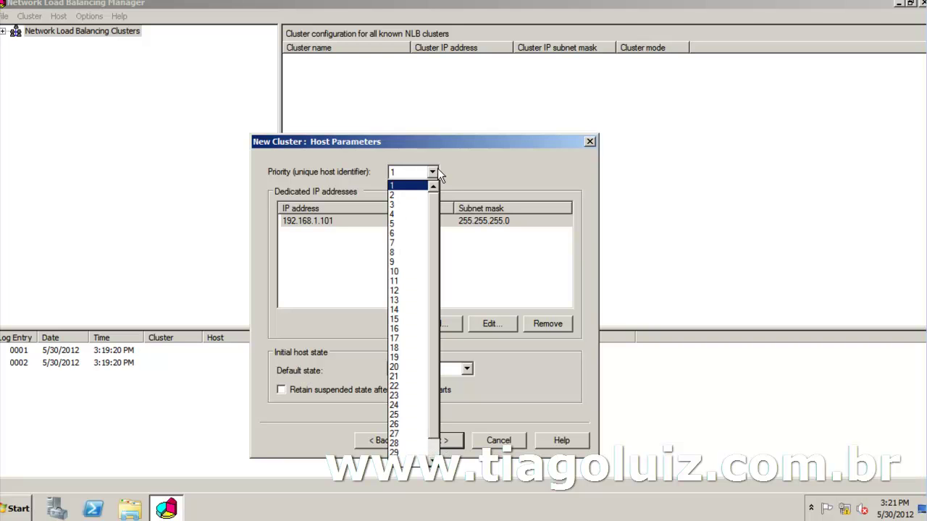
{"action": "left_click_drag", "start_coordinate": [434, 215], "coordinate": [436, 265]}
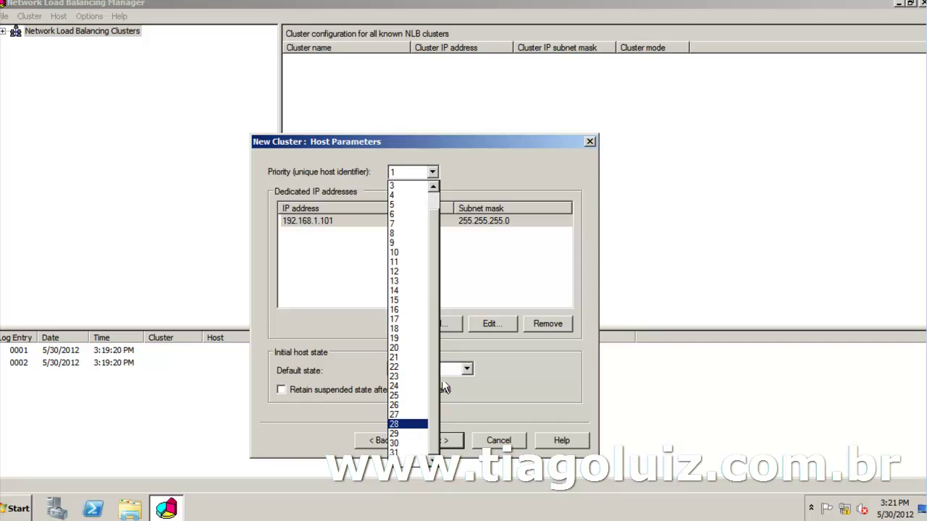
{"action": "left_click_drag", "start_coordinate": [437, 299], "coordinate": [437, 252]}
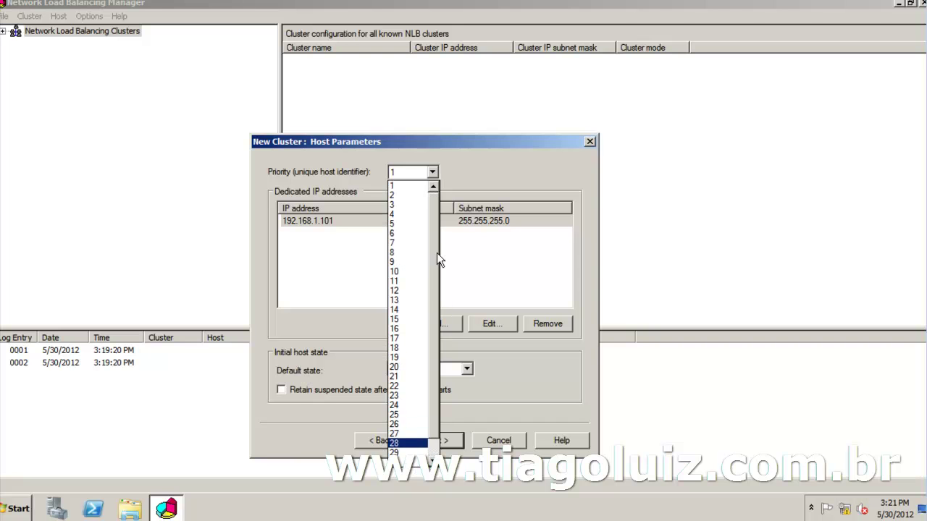
{"action": "left_click", "coordinate": [404, 186]}
{"action": "left_click", "coordinate": [369, 222]}
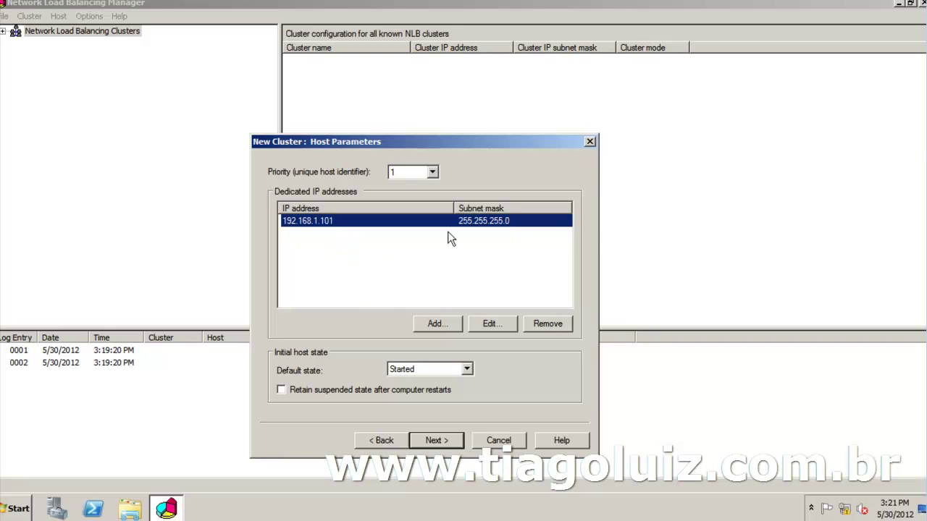
{"action": "left_click", "coordinate": [446, 440]}
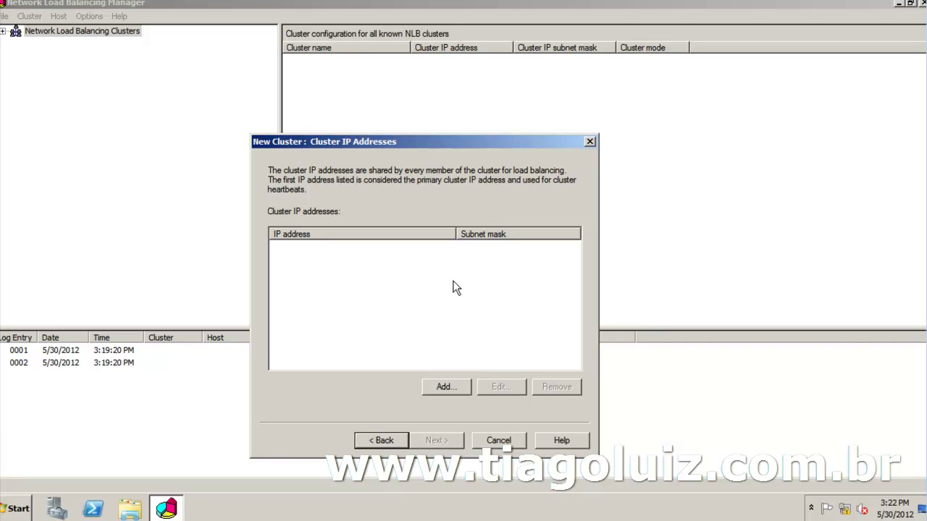
Step: Add the cluster IP address 192.168.1.250 with subnet mask 255.255.255.0 and continue to the cluster parameters
{"action": "left_click", "coordinate": [463, 386]}
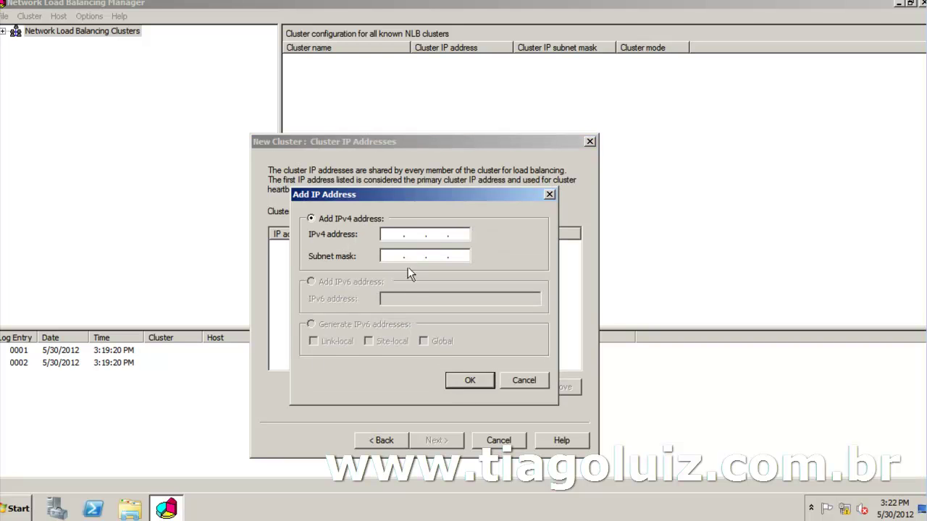
{"action": "type", "text": "192 . 168 . 1 . 250"}
{"action": "left_click", "coordinate": [391, 255]}
{"action": "left_click", "coordinate": [469, 384]}
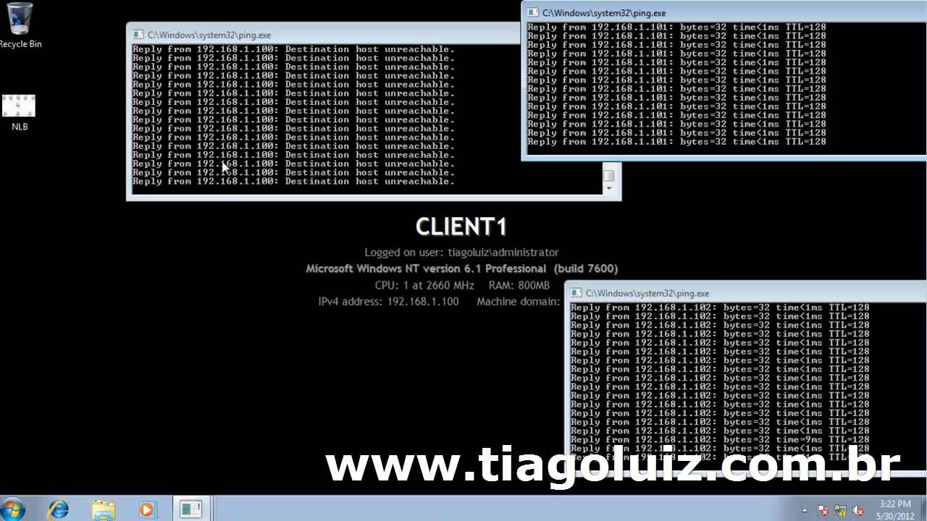
{"action": "left_click", "coordinate": [226, 167]}
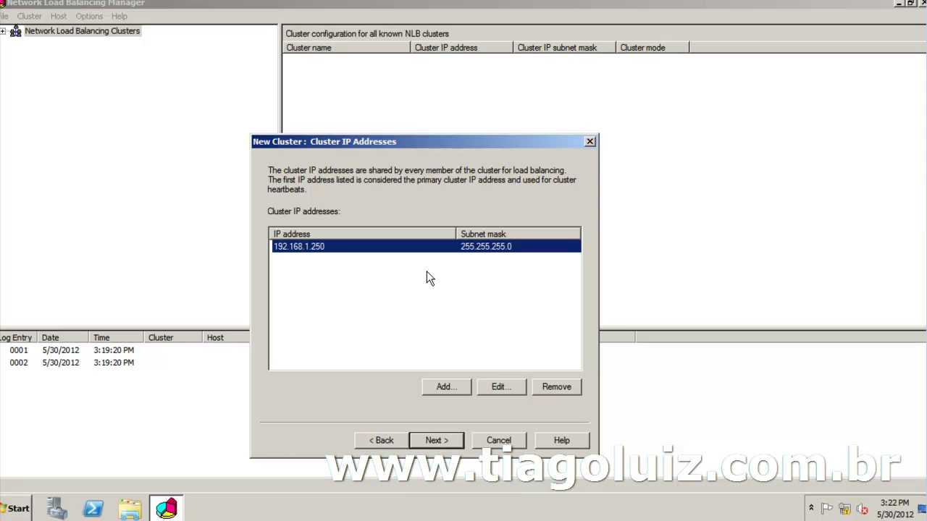
{"action": "left_click", "coordinate": [440, 444]}
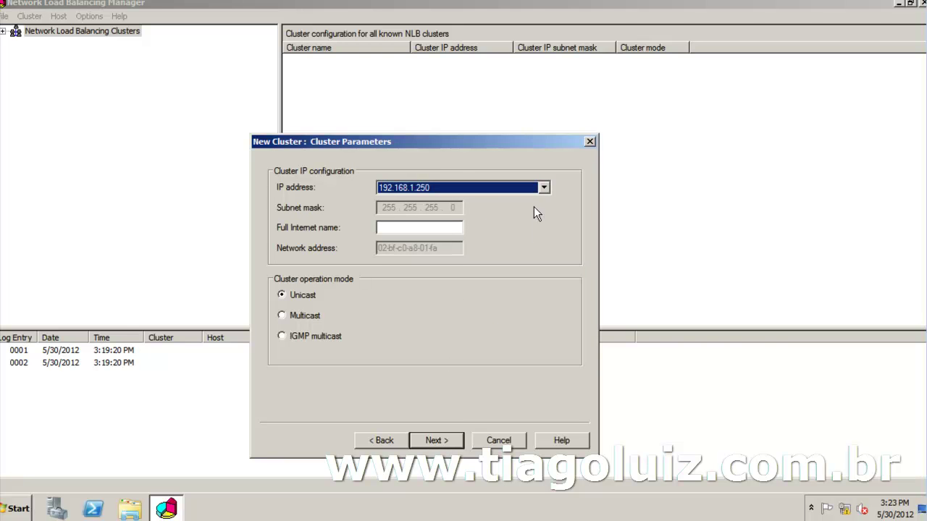
Step: Keep 192.168.1.250 as the cluster IP and set the full Internet name to NLB.TIAGOLUIZ.COM.BR
{"action": "left_click", "coordinate": [543, 188]}
{"action": "left_click", "coordinate": [394, 200]}
{"action": "left_click", "coordinate": [403, 227]}
{"action": "left_click", "coordinate": [394, 227]}
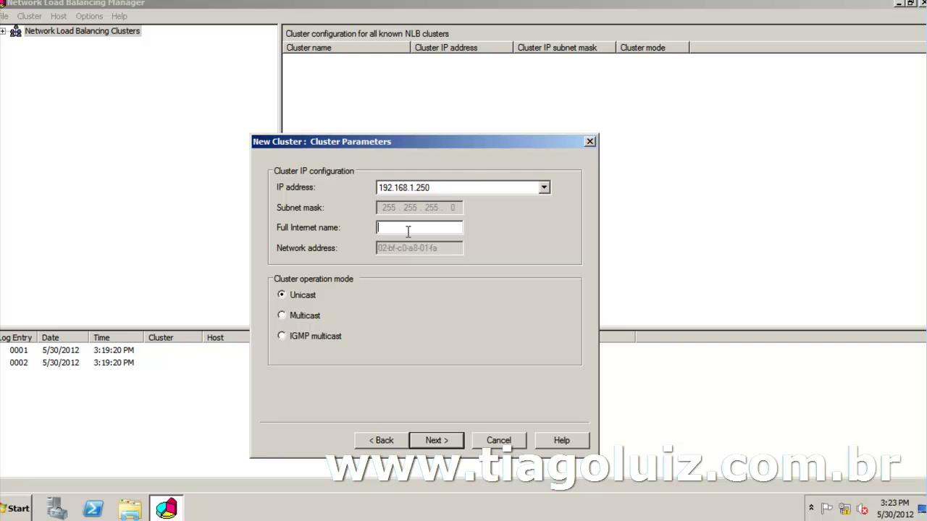
{"action": "type", "text": "NL"}
{"action": "type", "text": "B.TREIN"}
{"action": "type", "text": "AMENTOS"}
{"action": "key", "text": "BackSpace"}
{"action": "key", "text": "BackSpace"}
{"action": "key", "text": "BackSpace"}
{"action": "key", "text": "BackSpace"}
{"action": "key", "text": "BackSpace"}
{"action": "key", "text": "BackSpace"}
{"action": "key", "text": "BackSpace"}
{"action": "key", "text": "BackSpace"}
{"action": "key", "text": "BackSpace"}
{"action": "key", "text": "BackSpace"}
{"action": "key", "text": "BackSpace"}
{"action": "key", "text": "BackSpace"}
{"action": "type", "text": "TIAGOLUIZ.COM.BR"}
{"action": "key", "text": "shift+Home"}
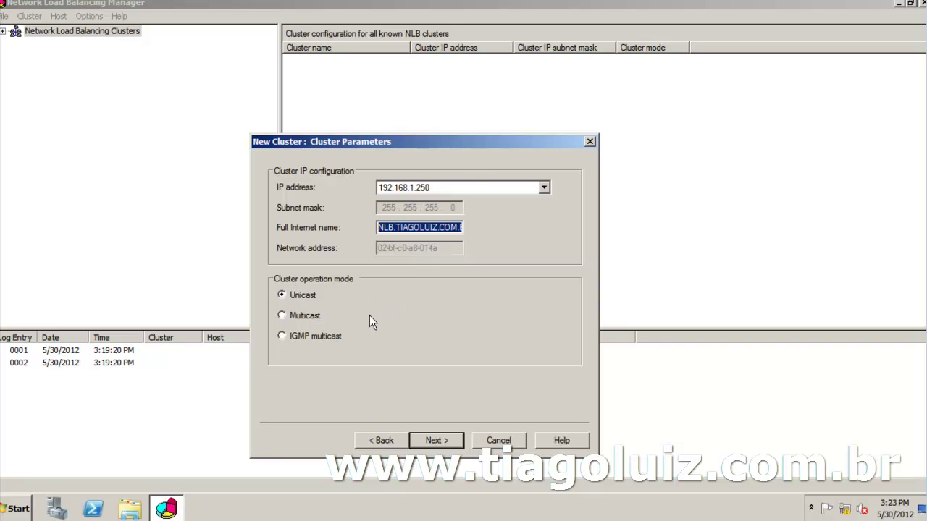
Step: Set the cluster operation mode to Multicast and finish creating the cluster with the default port rules
{"action": "left_click", "coordinate": [292, 315]}
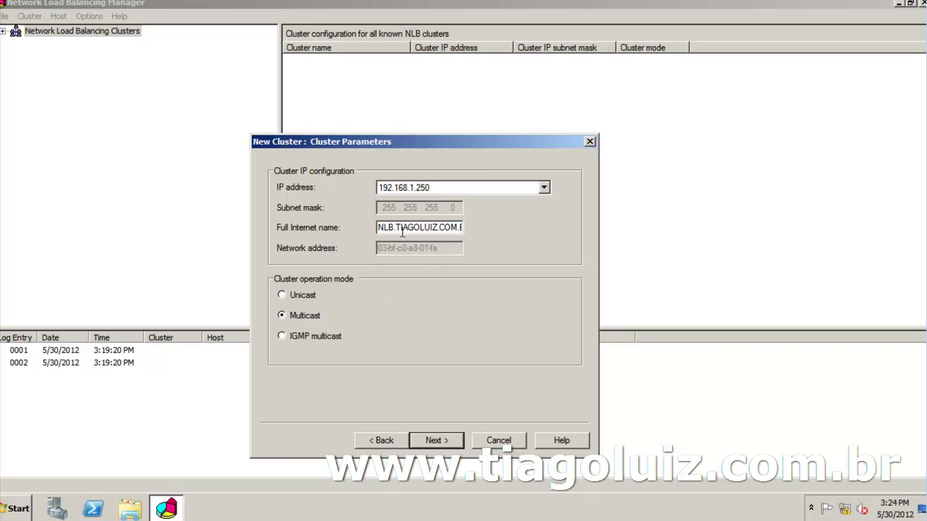
{"action": "left_click_drag", "start_coordinate": [387, 227], "coordinate": [484, 226]}
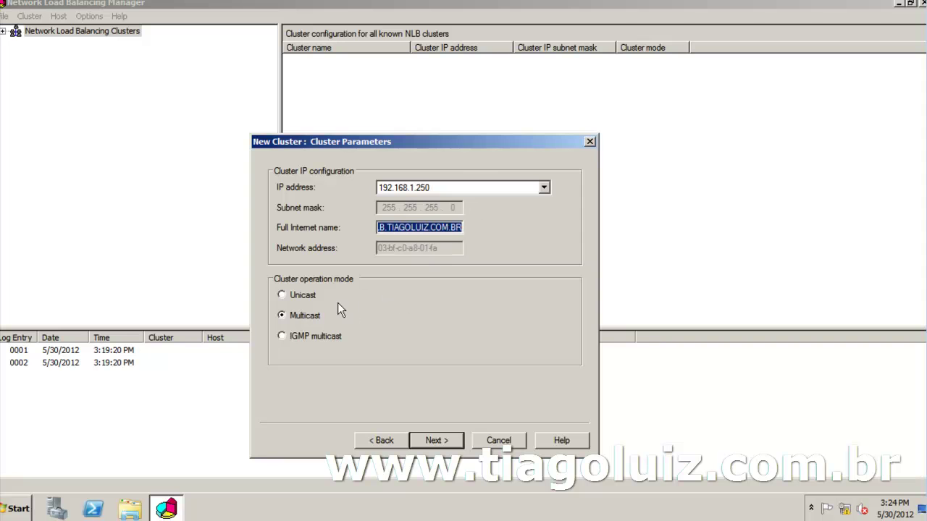
{"action": "left_click", "coordinate": [314, 313]}
{"action": "left_click", "coordinate": [443, 444]}
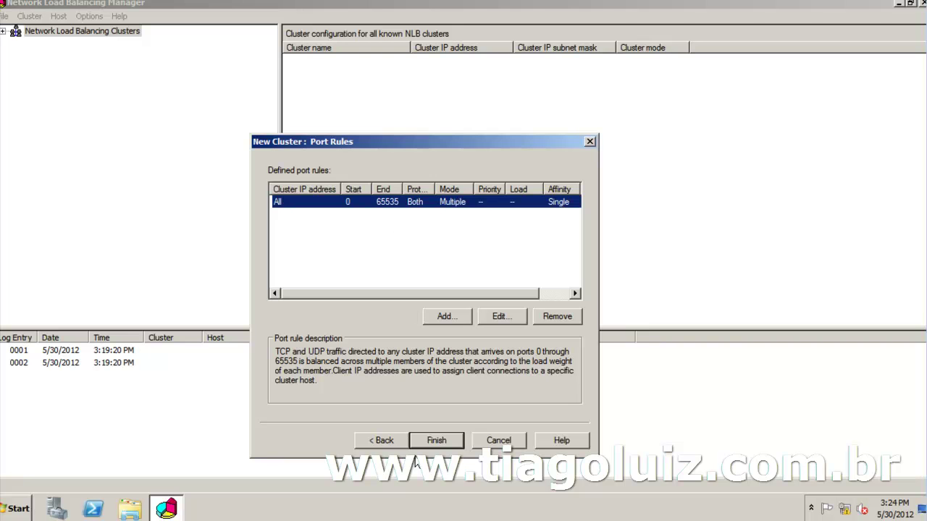
{"action": "left_click", "coordinate": [436, 440]}
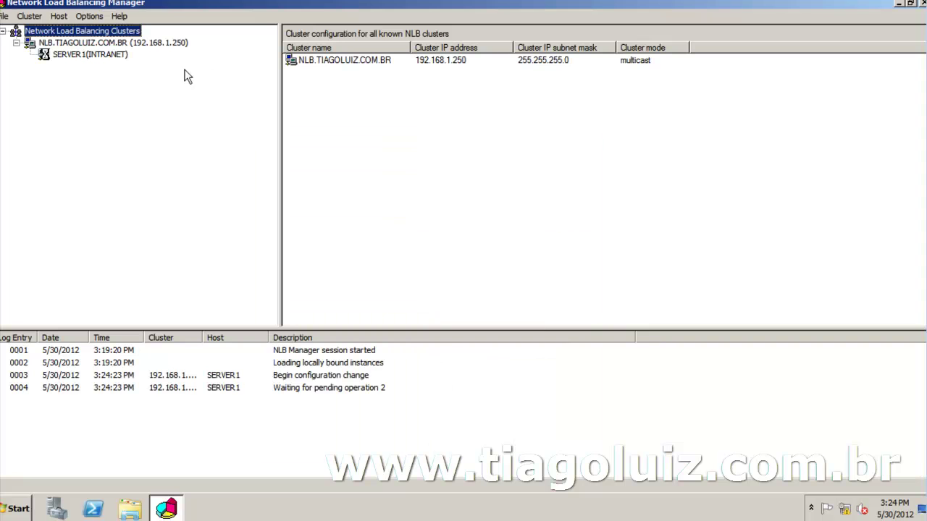
Step: Inspect the new cluster's host configuration and the port rules configured on SERVER1
{"action": "left_click", "coordinate": [111, 42]}
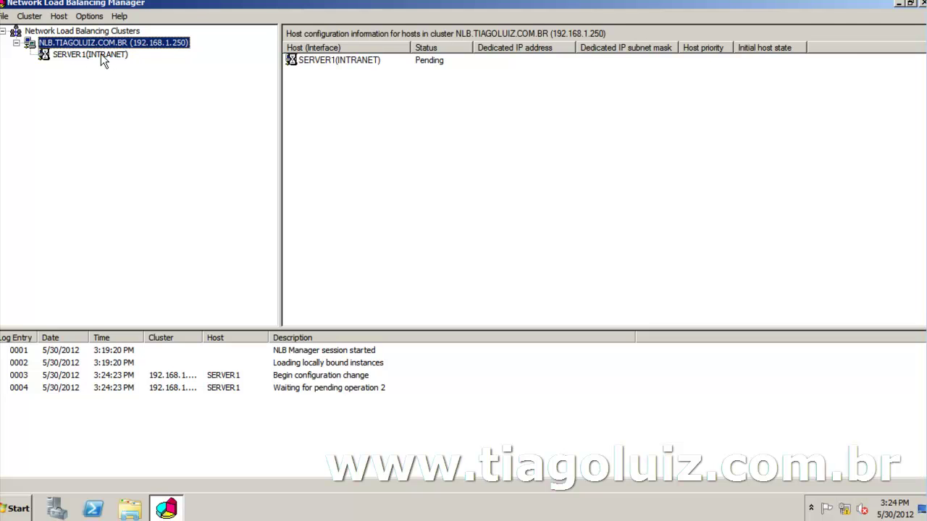
{"action": "left_click", "coordinate": [101, 54]}
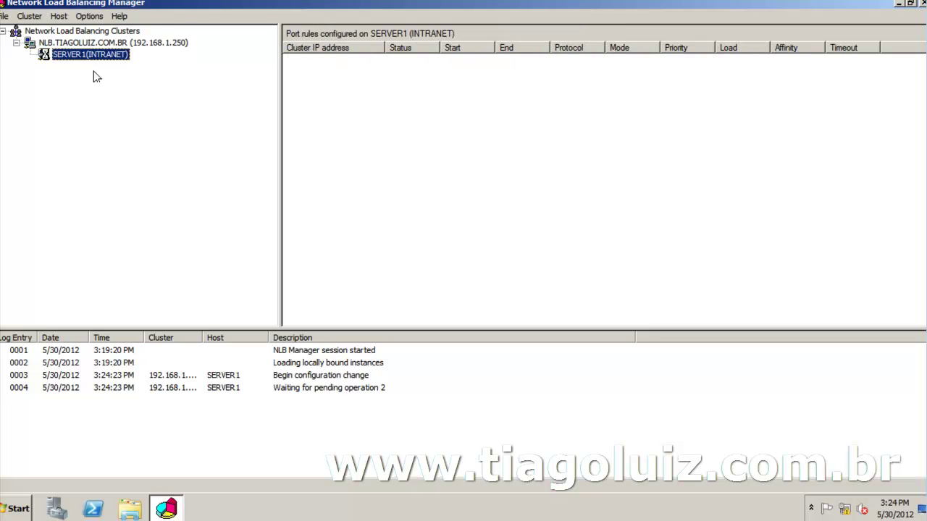
Step: Fit the log's Cluster column to its full contents and examine the configuration change and pending operation entries
{"action": "double_click", "coordinate": [199, 338]}
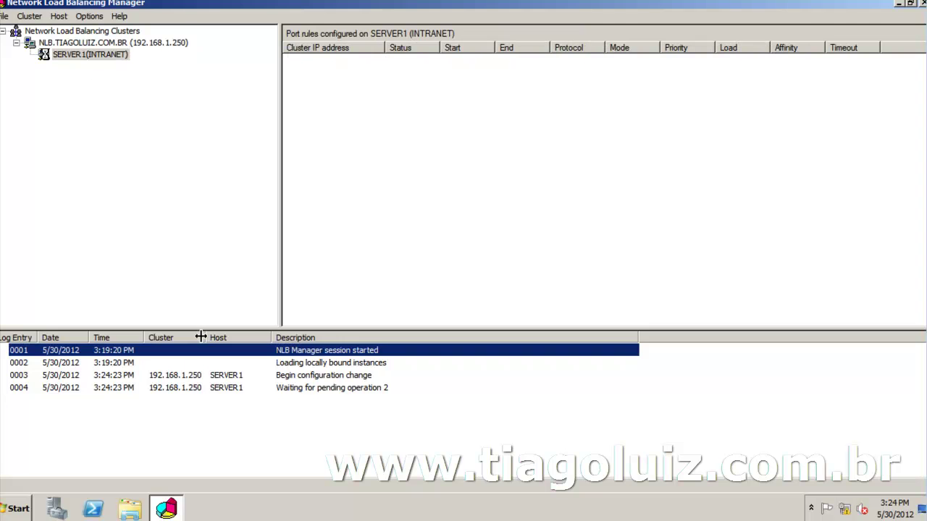
{"action": "left_click", "coordinate": [297, 376]}
{"action": "left_click", "coordinate": [297, 388]}
{"action": "left_click", "coordinate": [296, 376]}
{"action": "left_click", "coordinate": [299, 389]}
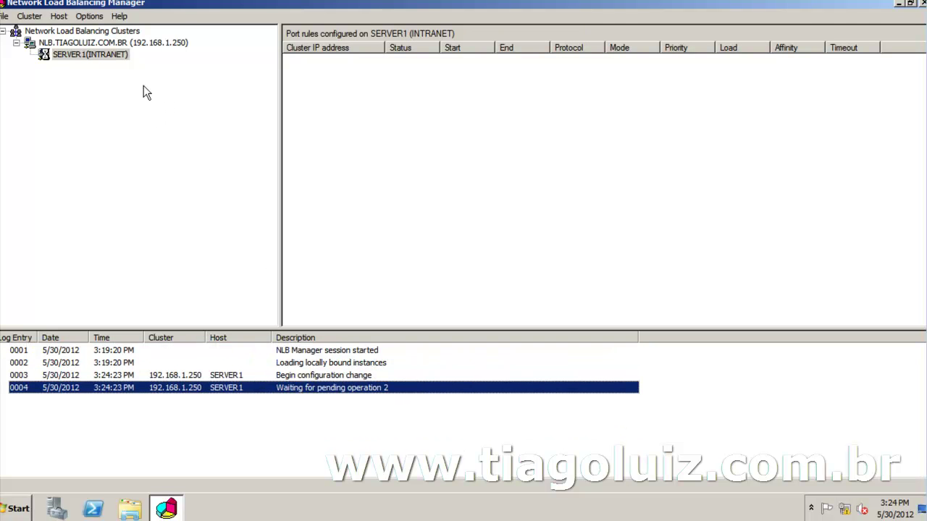
Step: Check SERVER1's status in the host configuration information of the NLB.TIAGOLUIZ.COM.BR cluster
{"action": "left_click", "coordinate": [135, 45]}
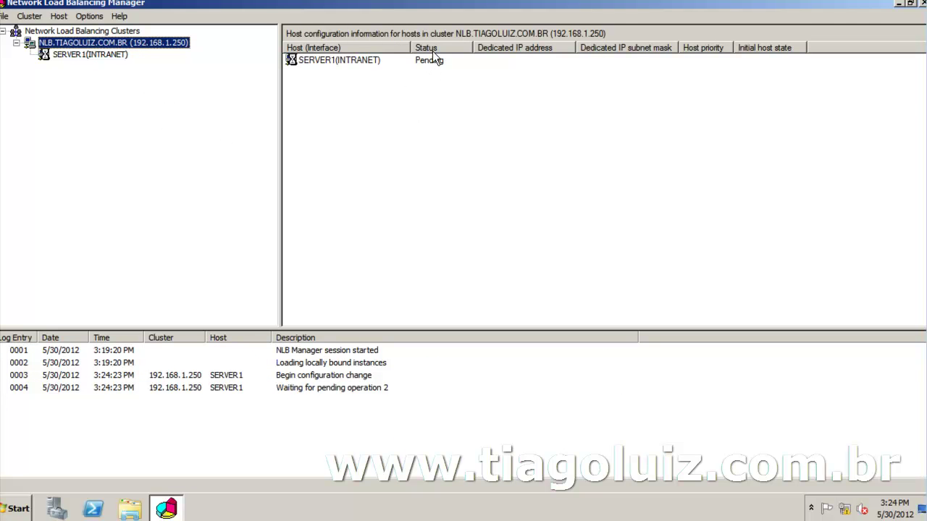
{"action": "left_click", "coordinate": [366, 64]}
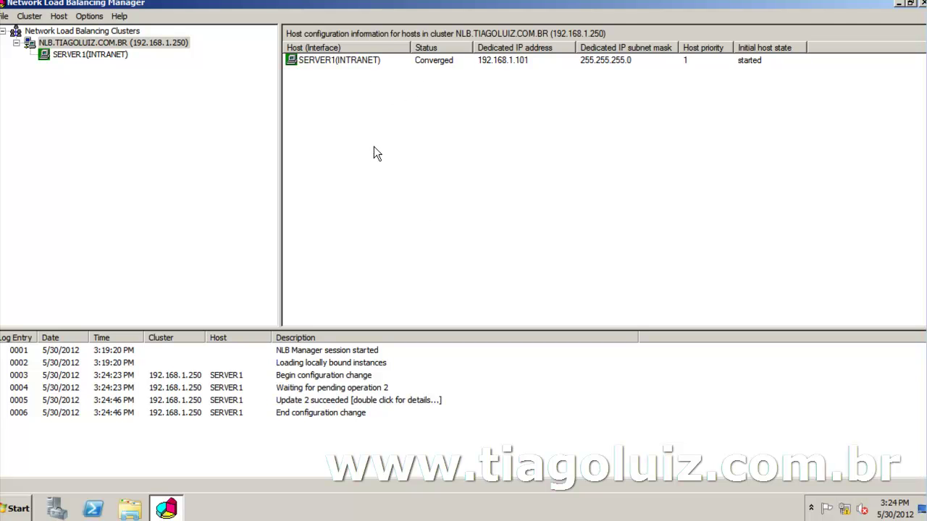
{"action": "left_click", "coordinate": [344, 67]}
{"action": "left_click", "coordinate": [404, 82]}
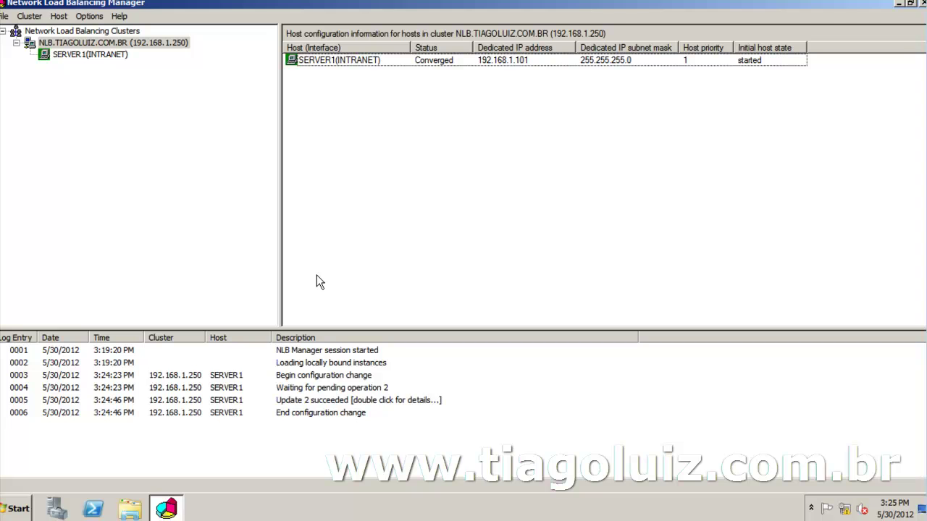
Step: Start adding host SERVER2 to the NLB.TIAGOLUIZ.COM.BR cluster, connect to it and choose its INTRANET interface at 192.168.1.102
{"action": "right_click", "coordinate": [128, 48]}
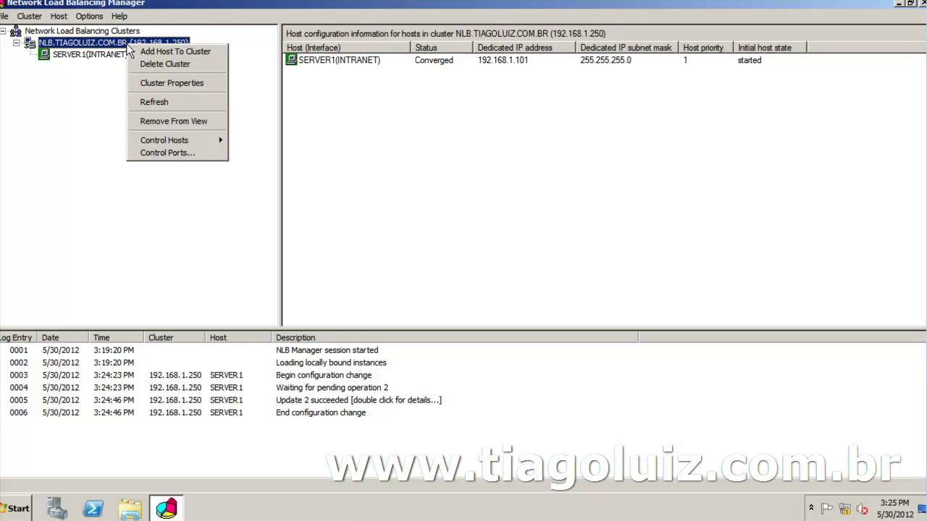
{"action": "left_click", "coordinate": [200, 52]}
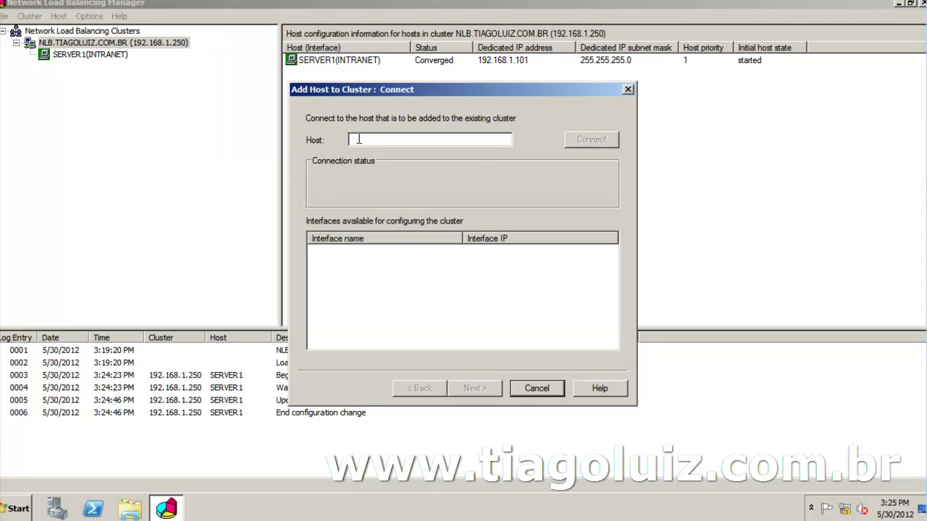
{"action": "type", "text": "SERVER2"}
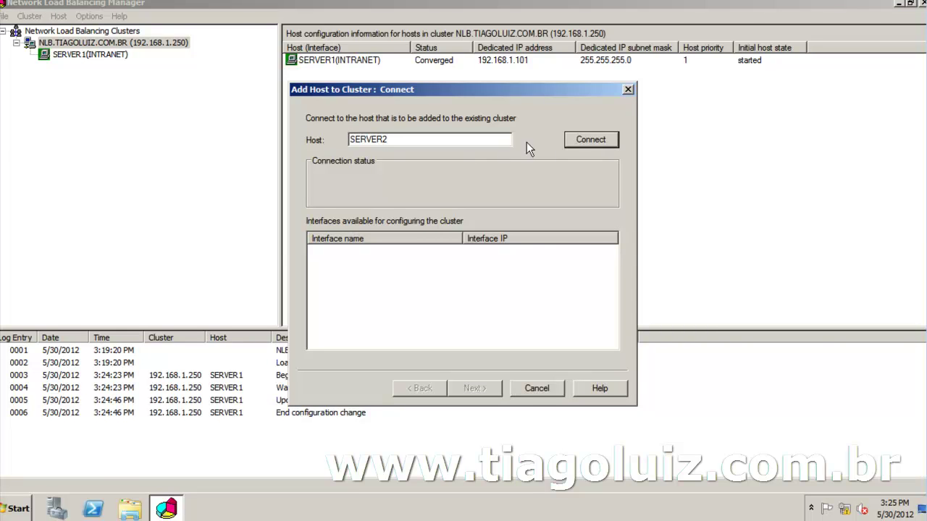
{"action": "left_click", "coordinate": [576, 140]}
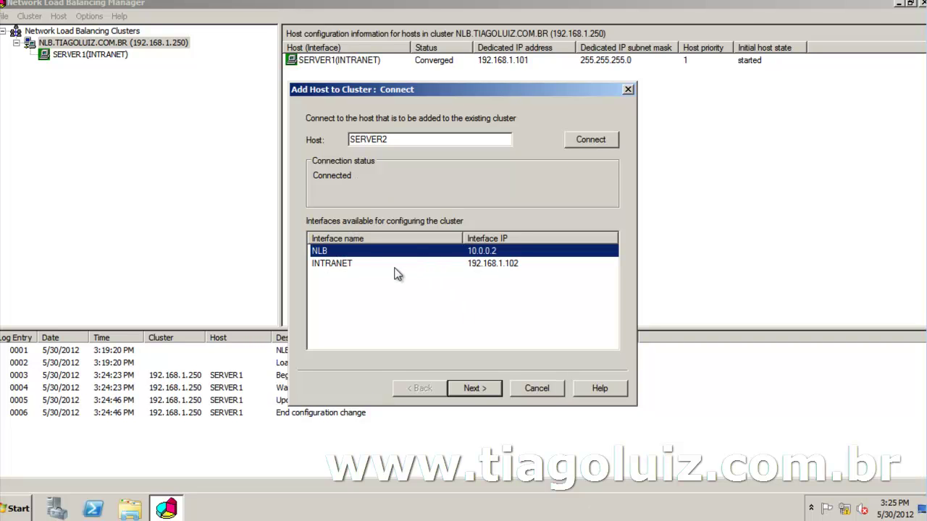
{"action": "left_click", "coordinate": [326, 263]}
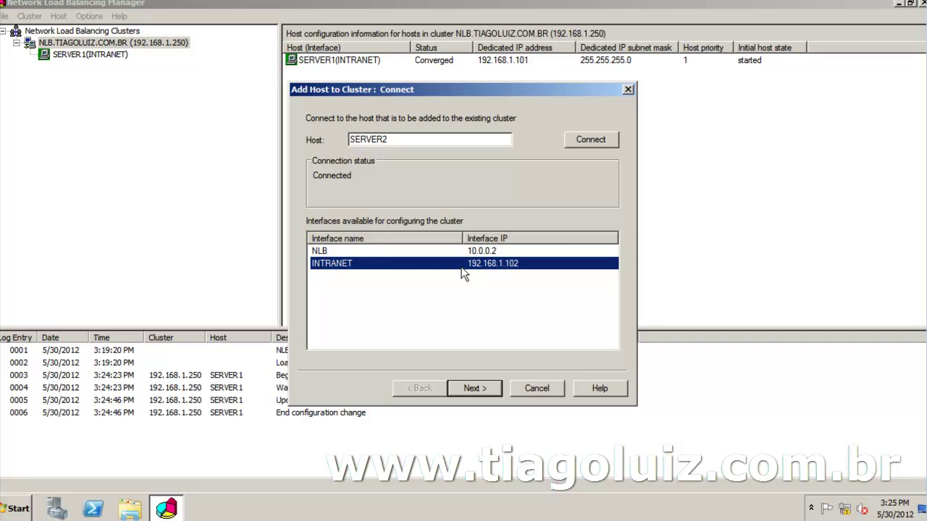
{"action": "left_click", "coordinate": [473, 389]}
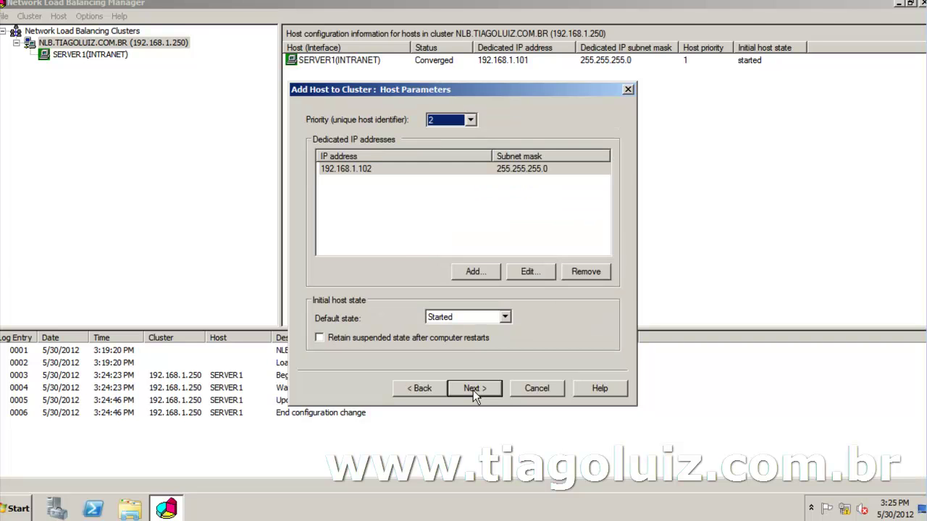
Step: Keep host priority 2 and dedicated IP 192.168.1.102 for SERVER2, and finish adding it with the default port rules
{"action": "left_click", "coordinate": [397, 171]}
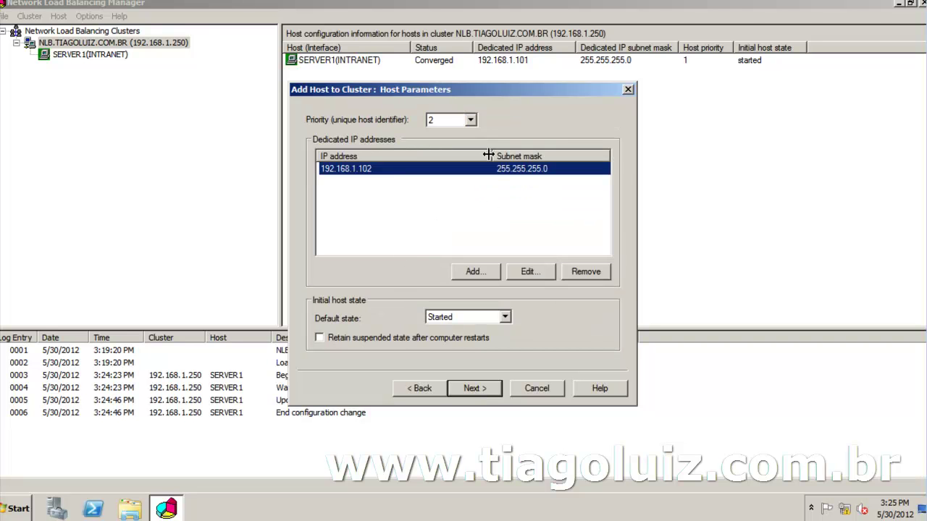
{"action": "left_click", "coordinate": [470, 120]}
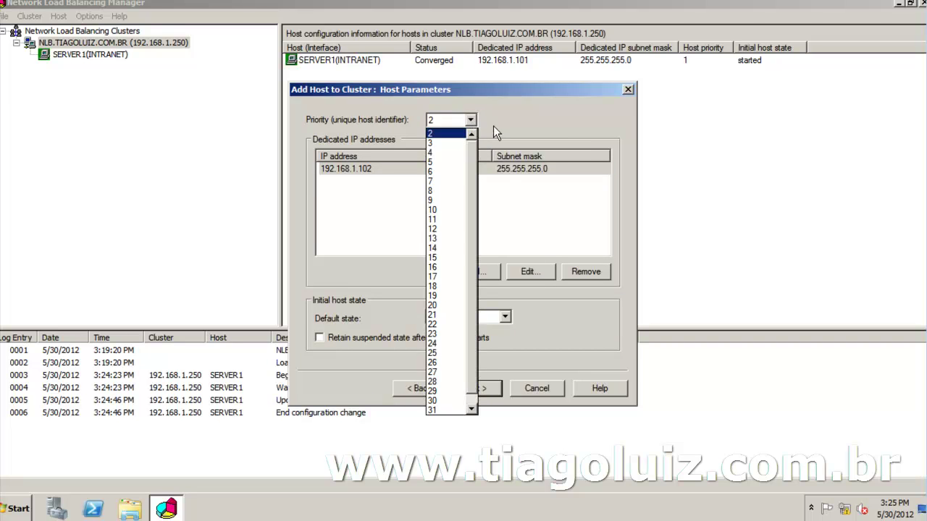
{"action": "left_click", "coordinate": [519, 123]}
{"action": "left_click", "coordinate": [471, 121]}
{"action": "left_click", "coordinate": [517, 125]}
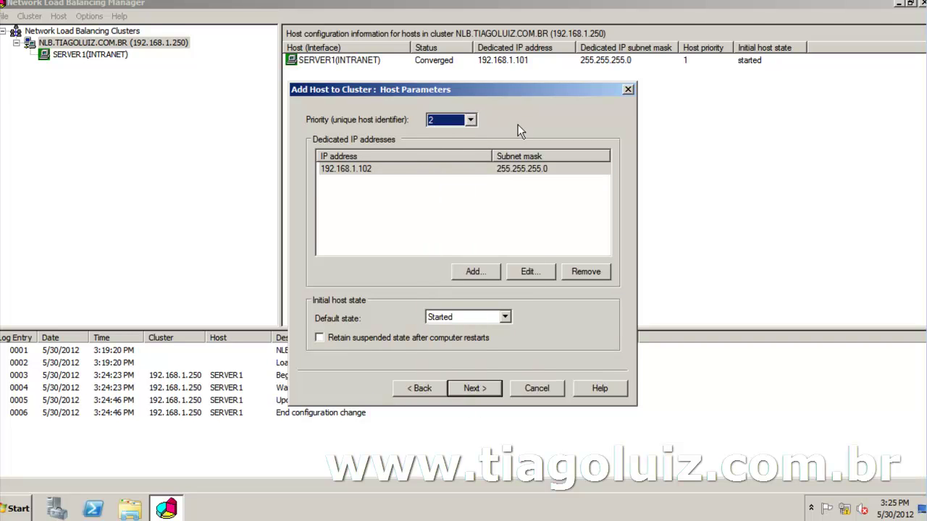
{"action": "left_click", "coordinate": [471, 121]}
{"action": "left_click", "coordinate": [519, 124]}
{"action": "left_click", "coordinate": [474, 389]}
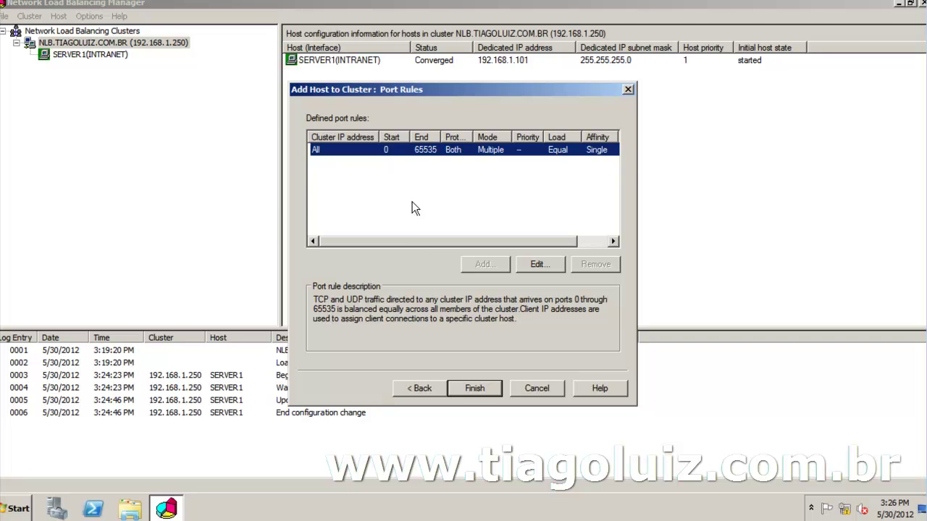
{"action": "left_click", "coordinate": [474, 388]}
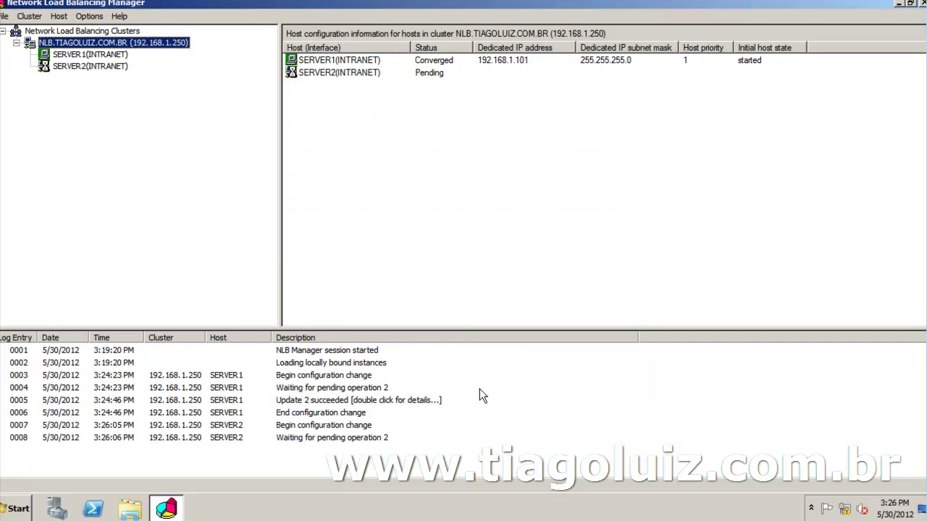